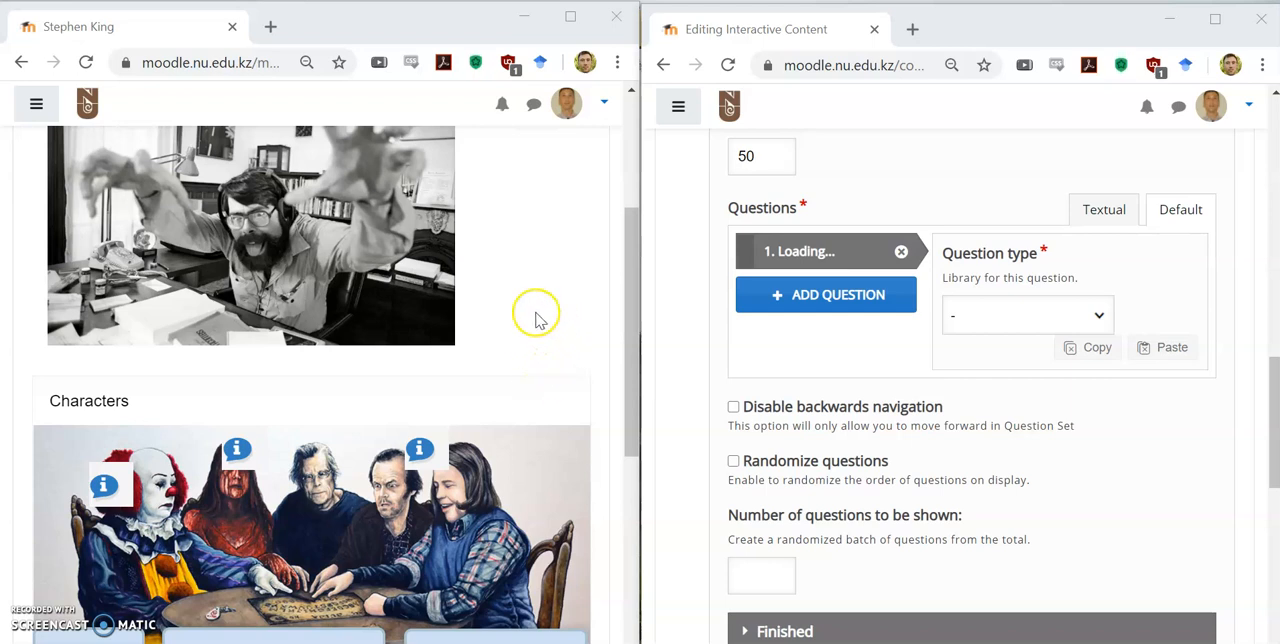
Step: Examine the finished Characters question on the Stephen King page, including its picture and name labels
{"action": "scroll", "coordinate": [543, 300], "scroll_direction": "down", "scroll_amount": 3}
{"action": "scroll", "coordinate": [563, 366], "scroll_direction": "up", "scroll_amount": 2}
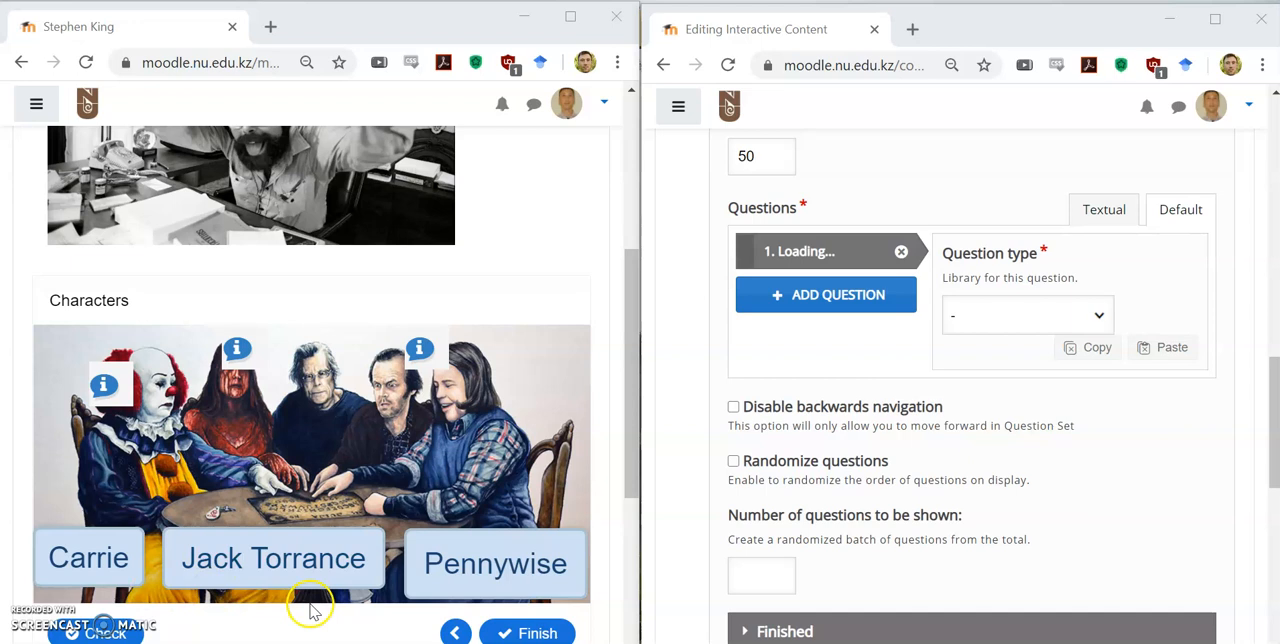
{"action": "scroll", "coordinate": [305, 605], "scroll_direction": "down", "scroll_amount": 1}
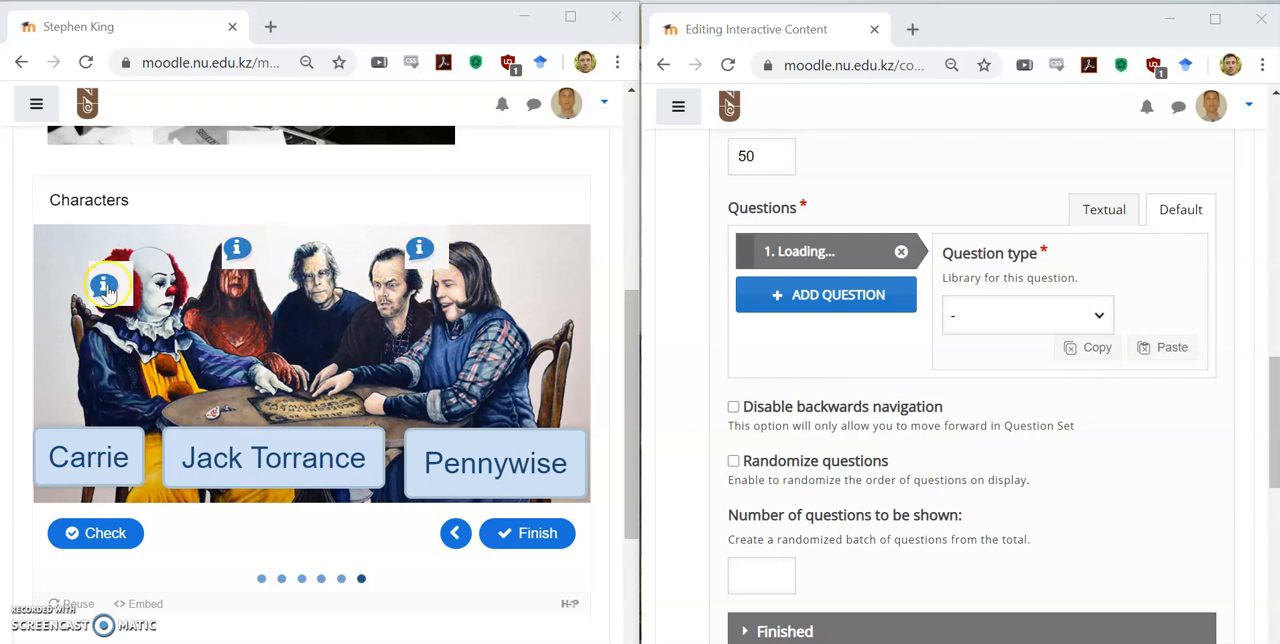
{"action": "left_click_drag", "start_coordinate": [282, 474], "coordinate": [428, 254]}
{"action": "left_click_drag", "start_coordinate": [486, 445], "coordinate": [117, 300]}
{"action": "left_click_drag", "start_coordinate": [120, 462], "coordinate": [299, 420]}
{"action": "left_click_drag", "start_coordinate": [363, 256], "coordinate": [391, 404]}
{"action": "left_click_drag", "start_coordinate": [173, 287], "coordinate": [392, 378]}
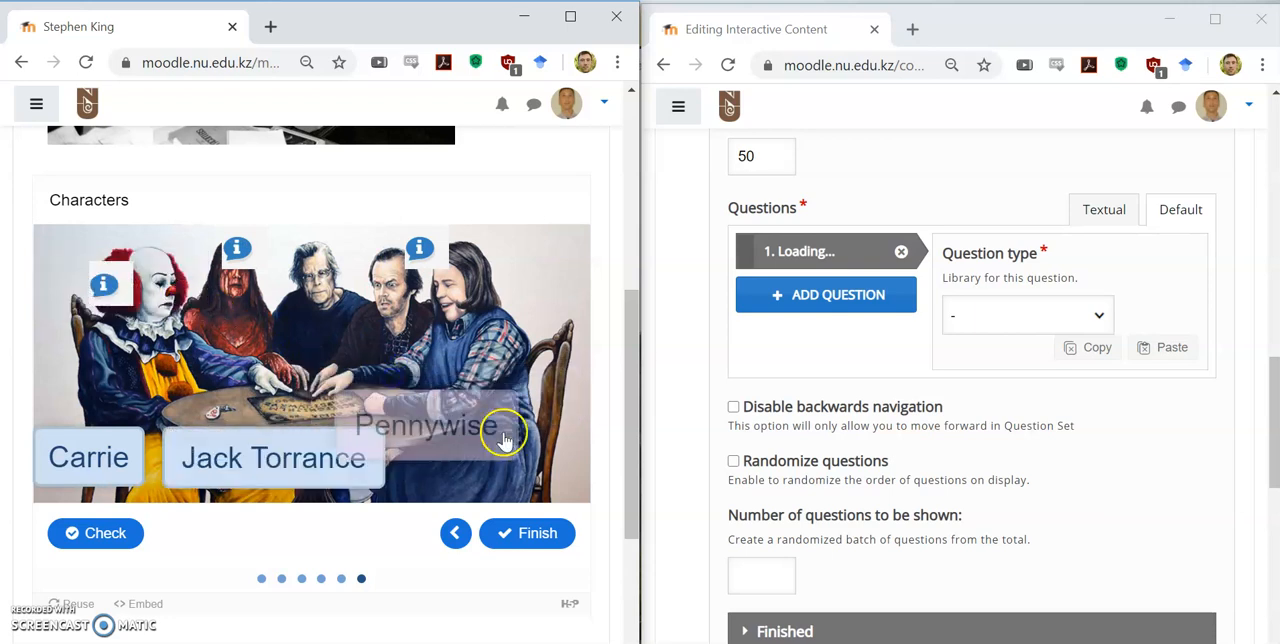
Step: Read the tips attached to the three drop zones in the example Characters picture
{"action": "left_click", "coordinate": [108, 288]}
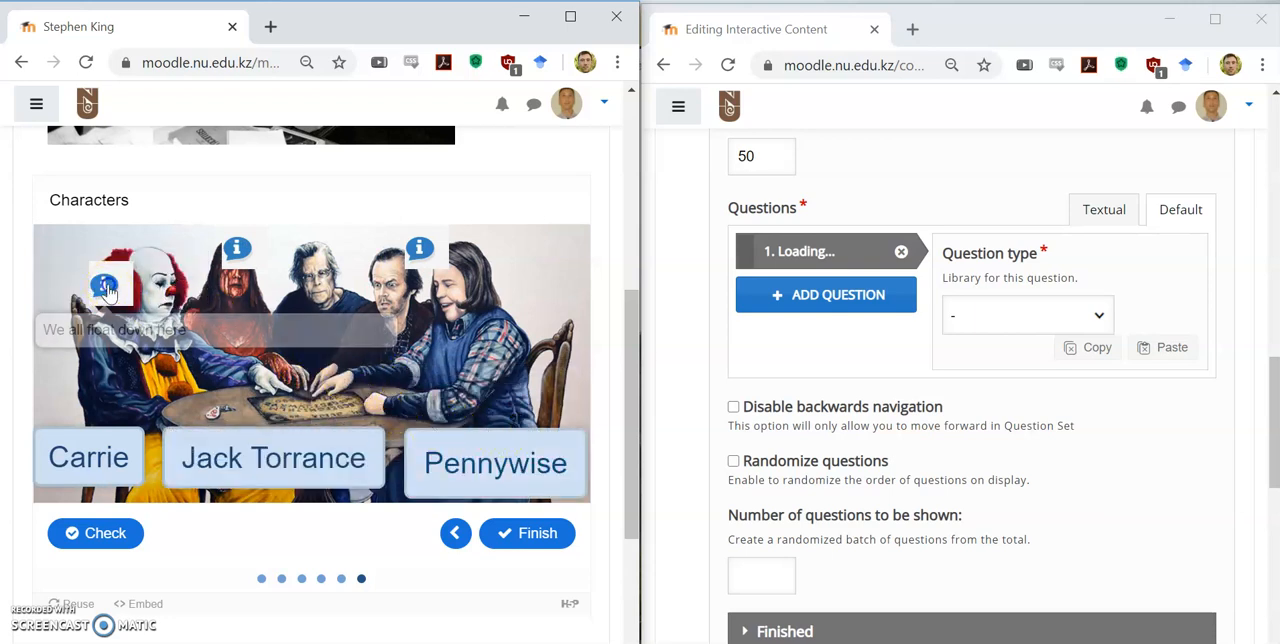
{"action": "left_click", "coordinate": [237, 250]}
{"action": "left_click", "coordinate": [420, 250]}
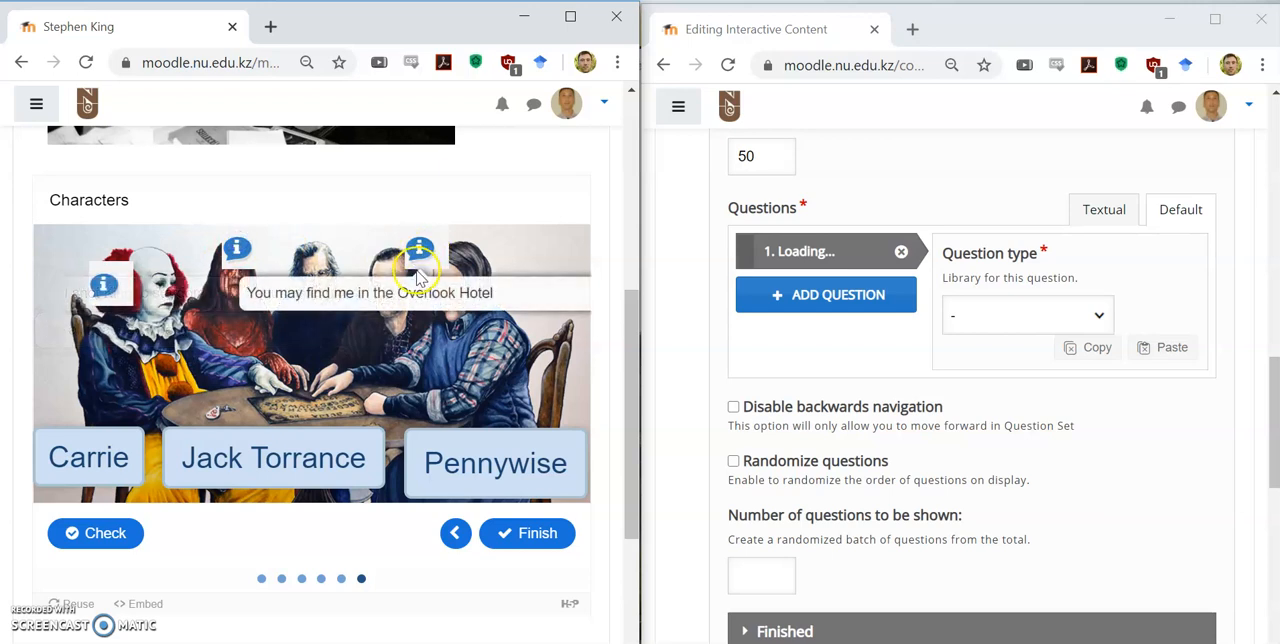
{"action": "left_click", "coordinate": [405, 193]}
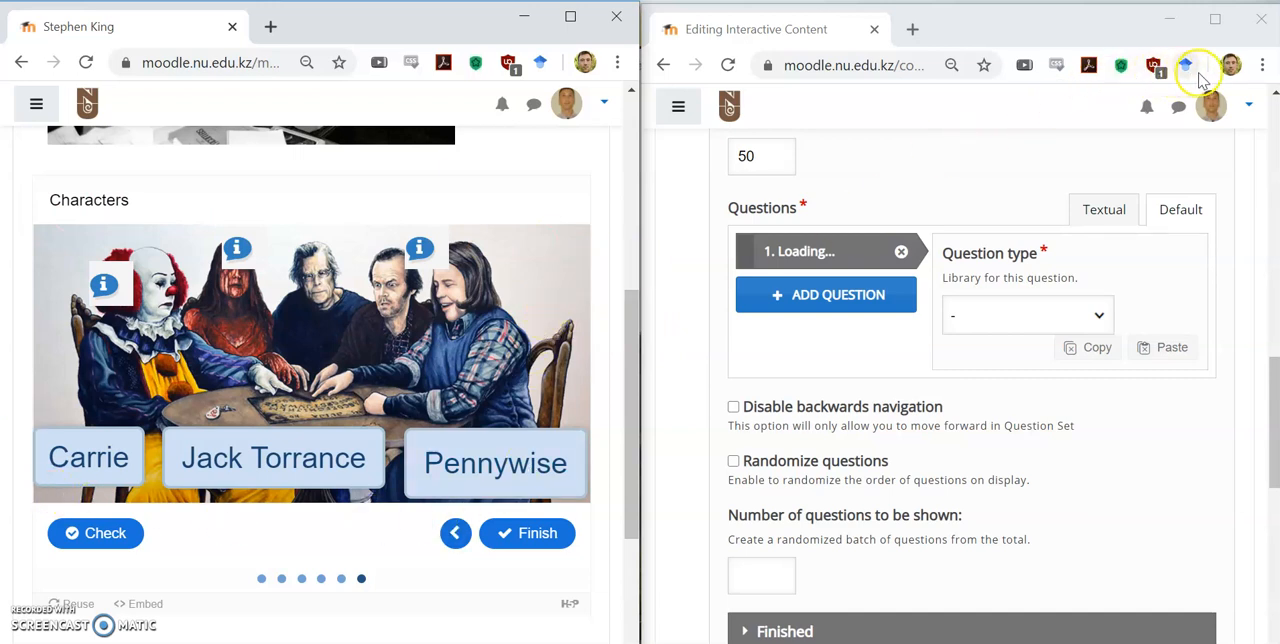
Step: Enlarge the Interactive Content editor window and set the first question's type to Drag and Drop
{"action": "left_click", "coordinate": [1216, 20]}
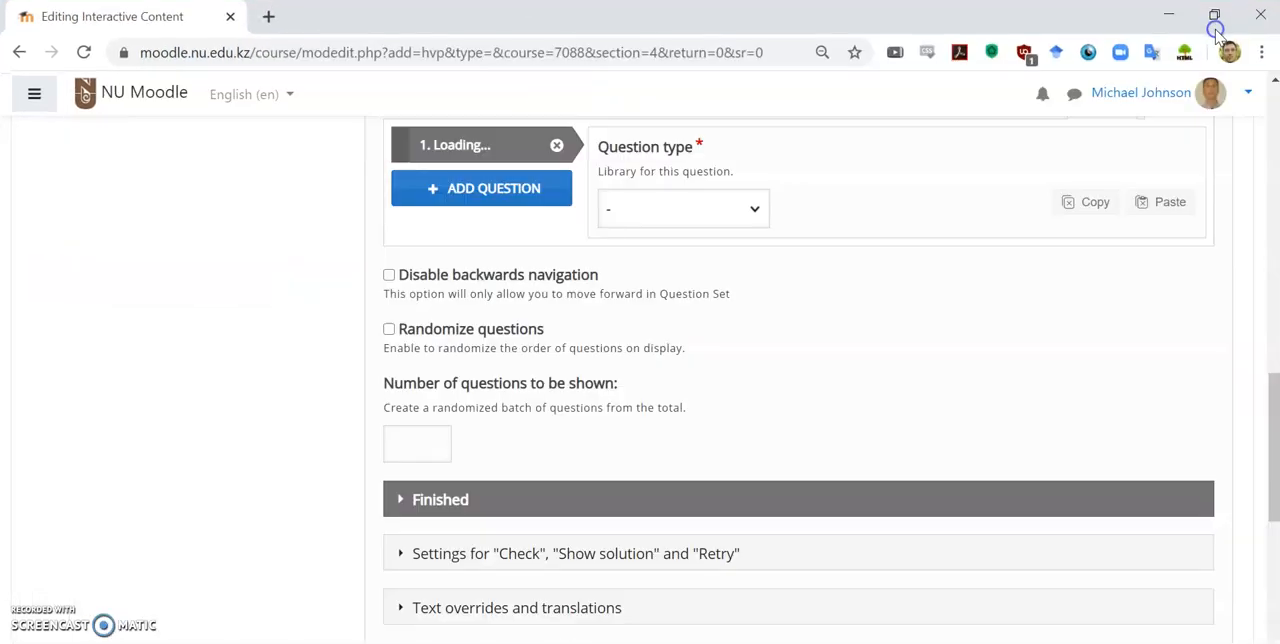
{"action": "left_click", "coordinate": [671, 209]}
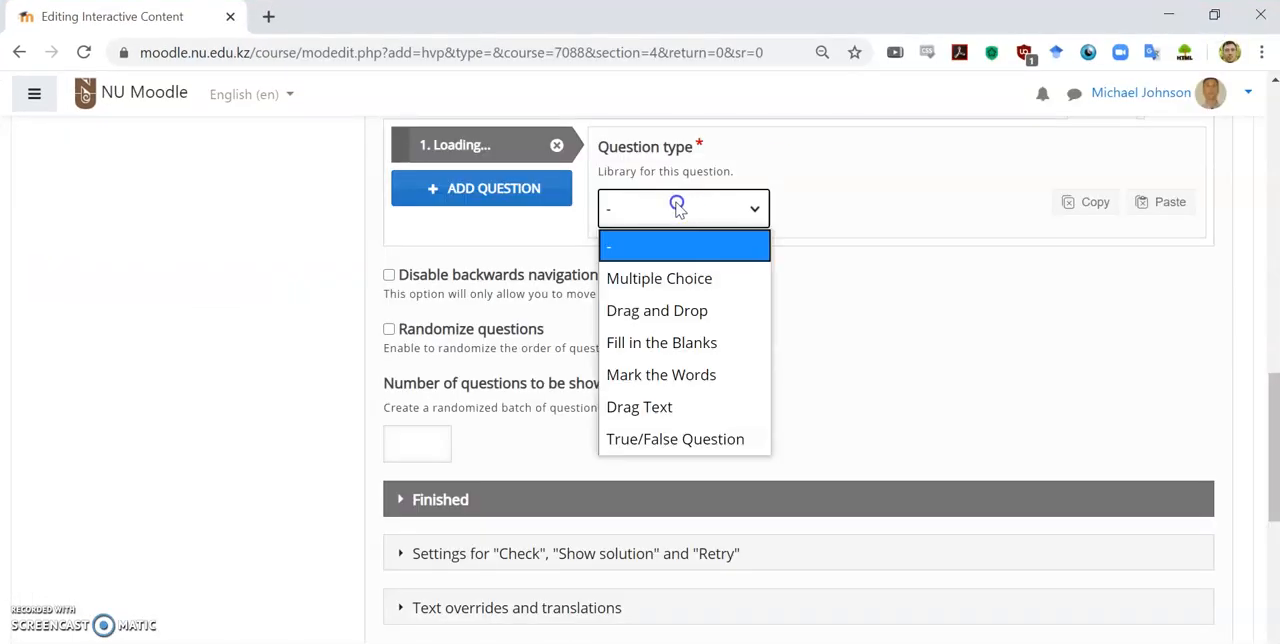
{"action": "left_click", "coordinate": [689, 318]}
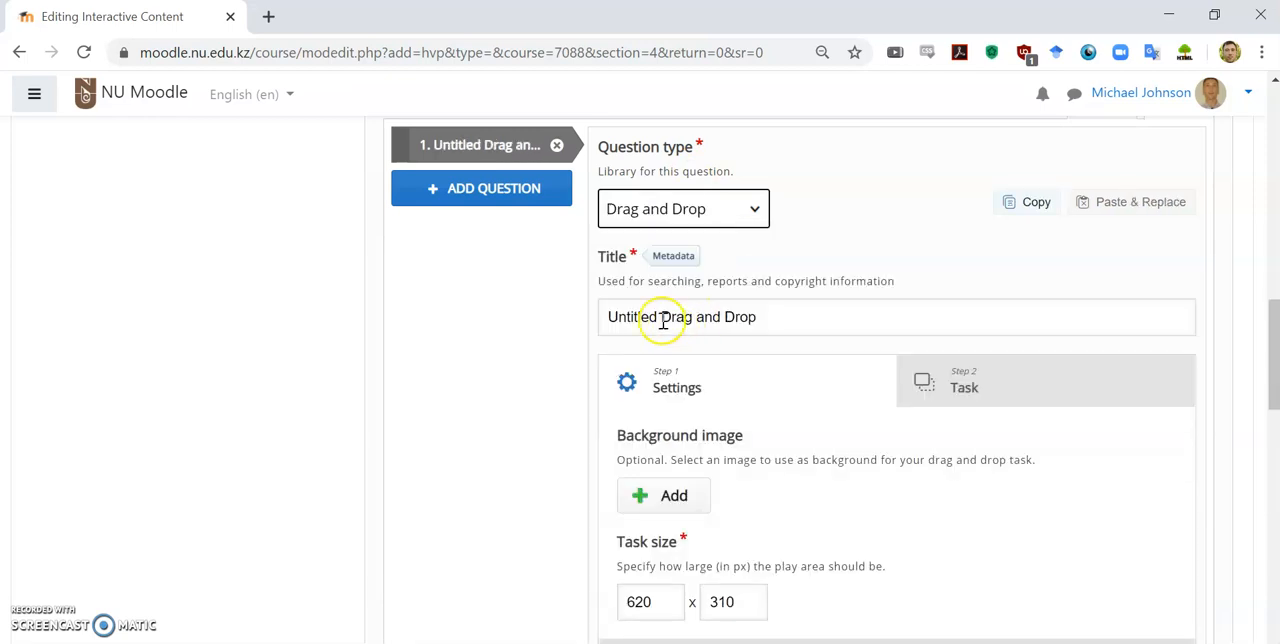
Step: Add the image file "king" from the Desktop as the drag and drop task's background
{"action": "scroll", "coordinate": [680, 316], "scroll_direction": "down", "scroll_amount": 1}
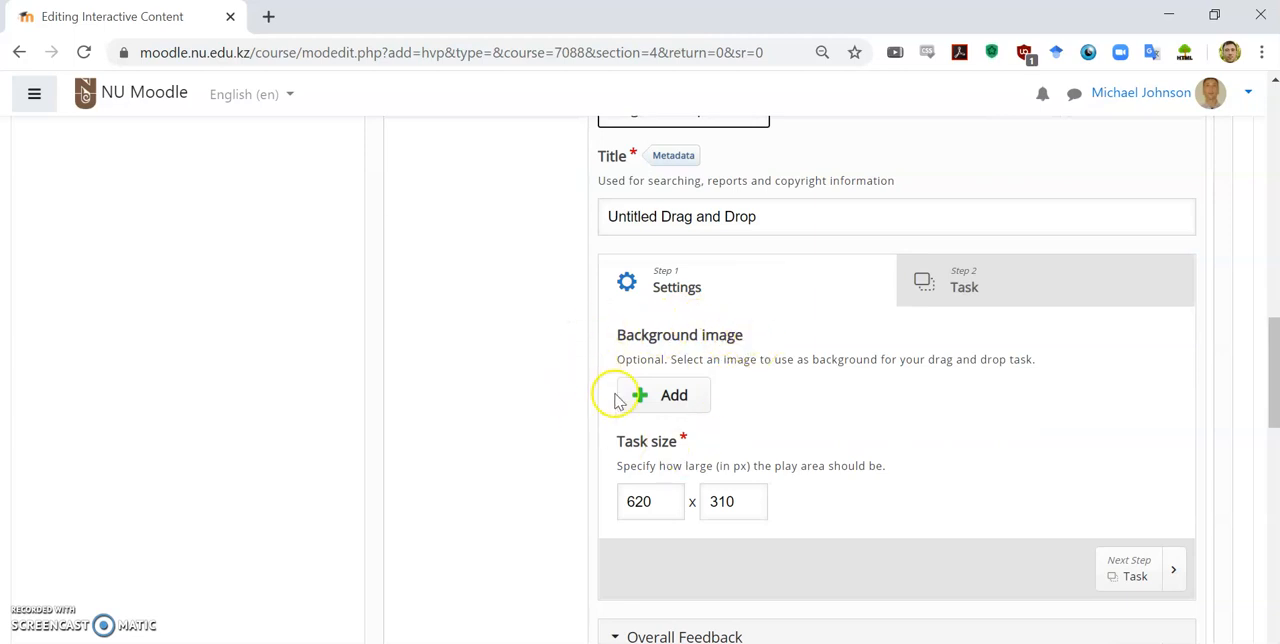
{"action": "left_click", "coordinate": [667, 400]}
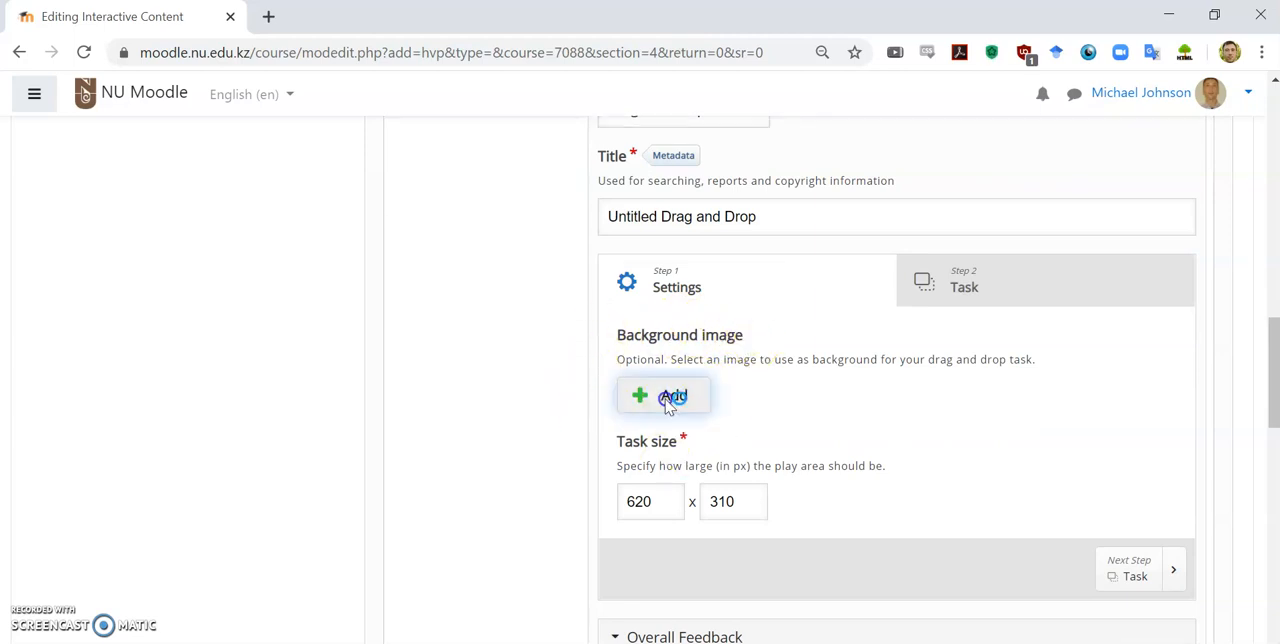
{"action": "scroll", "coordinate": [390, 245], "scroll_direction": "down", "scroll_amount": 2}
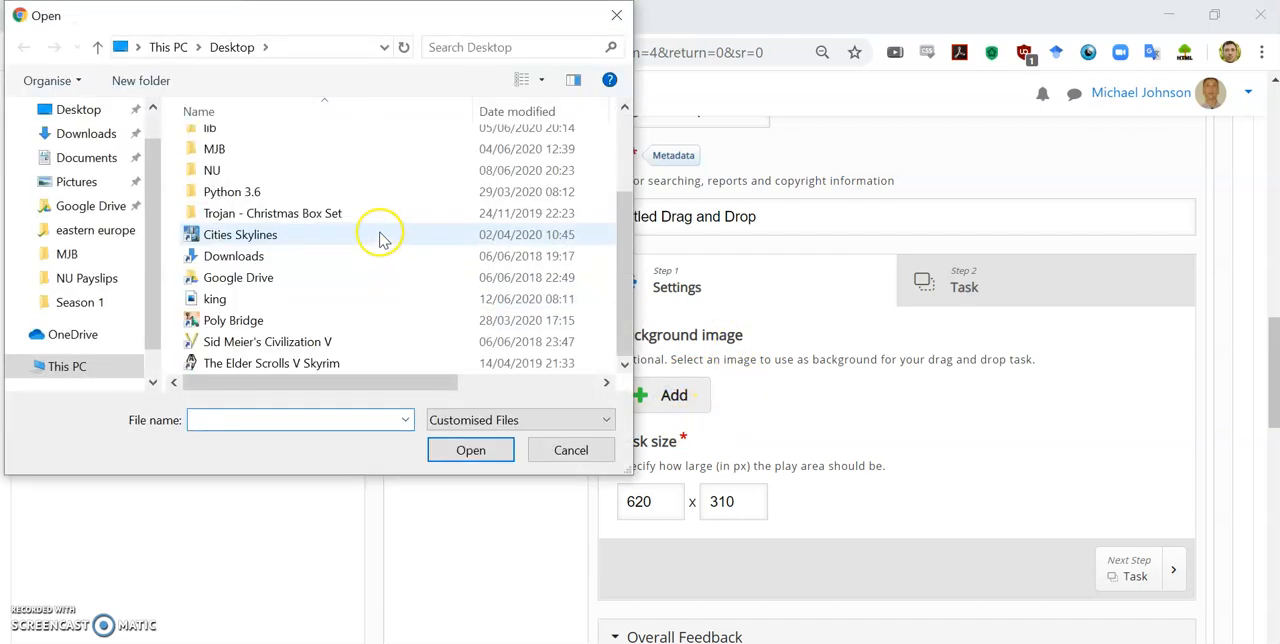
{"action": "left_click", "coordinate": [312, 300]}
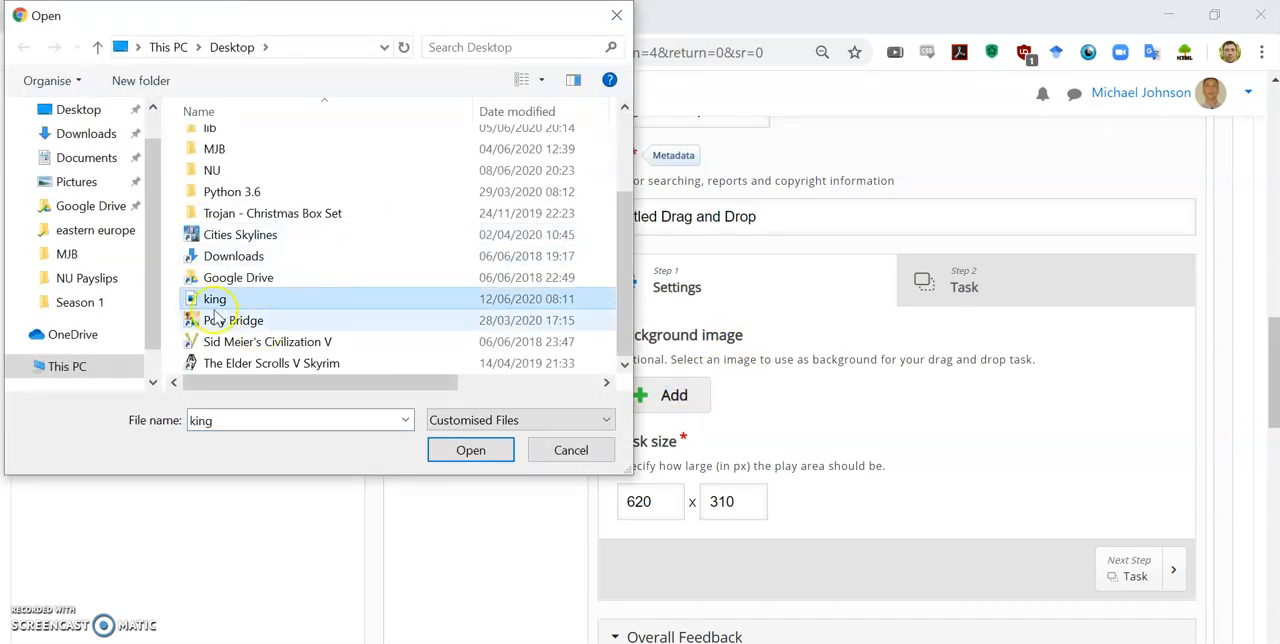
{"action": "left_click", "coordinate": [434, 449]}
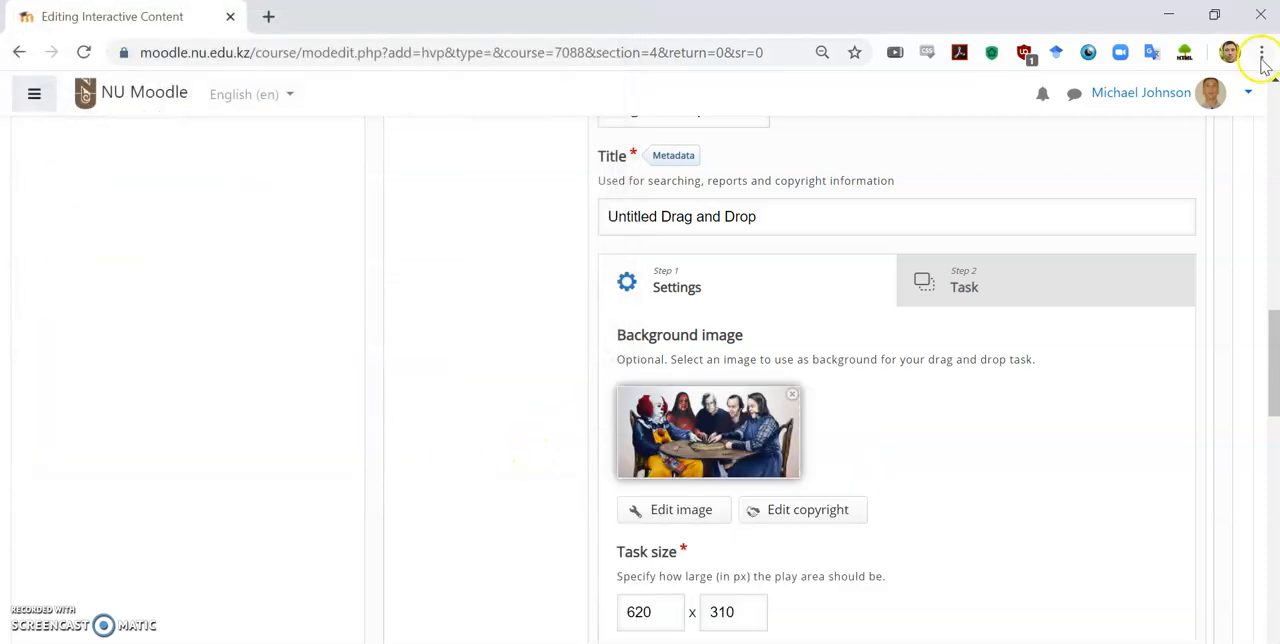
Step: View the example Characters question beside the editor for comparison, and return to the enlarged editor
{"action": "left_click", "coordinate": [1214, 16]}
{"action": "scroll", "coordinate": [484, 364], "scroll_direction": "up", "scroll_amount": 4}
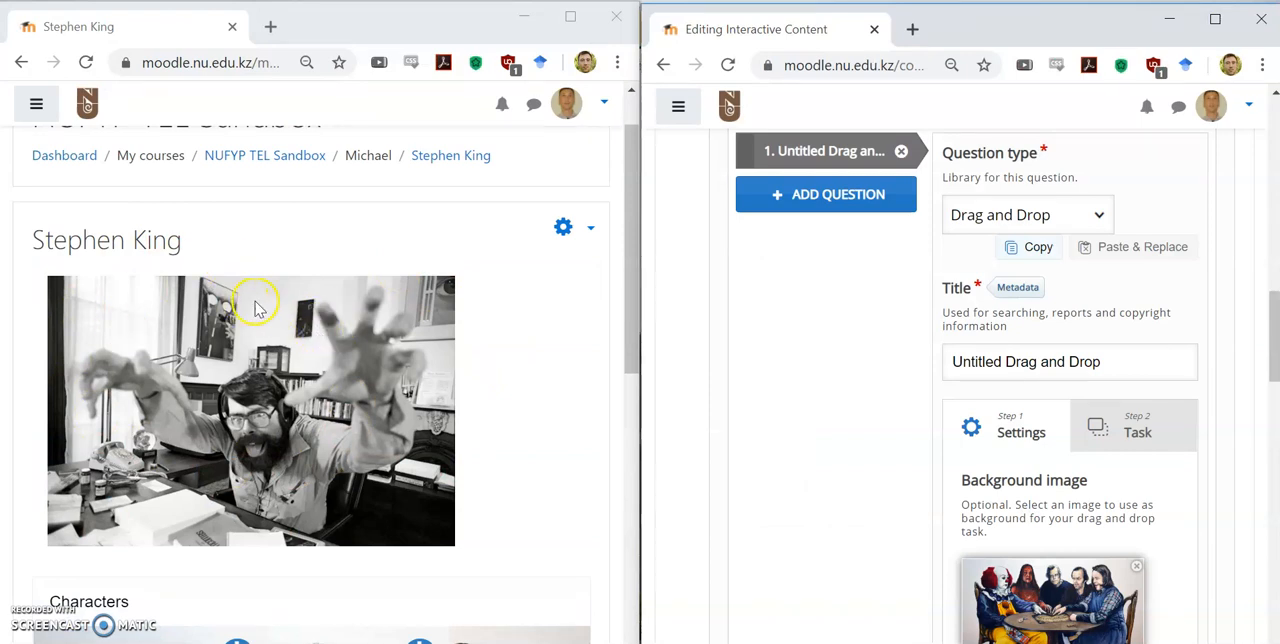
{"action": "scroll", "coordinate": [300, 340], "scroll_direction": "down", "scroll_amount": 4}
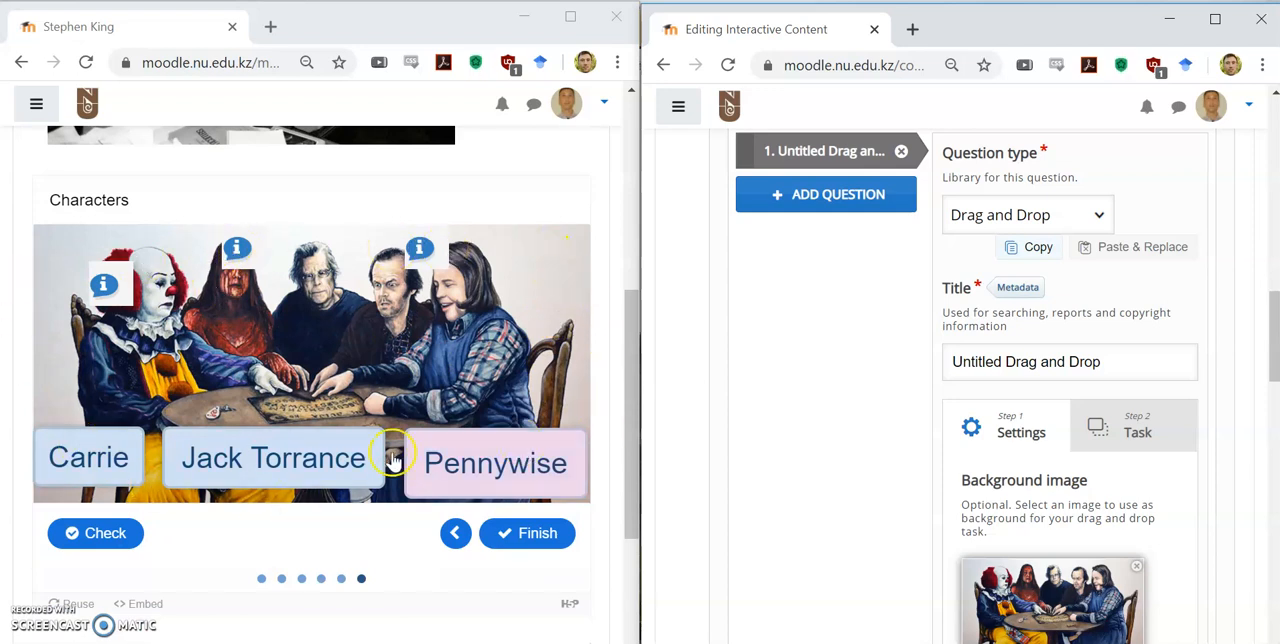
{"action": "left_click", "coordinate": [1215, 18]}
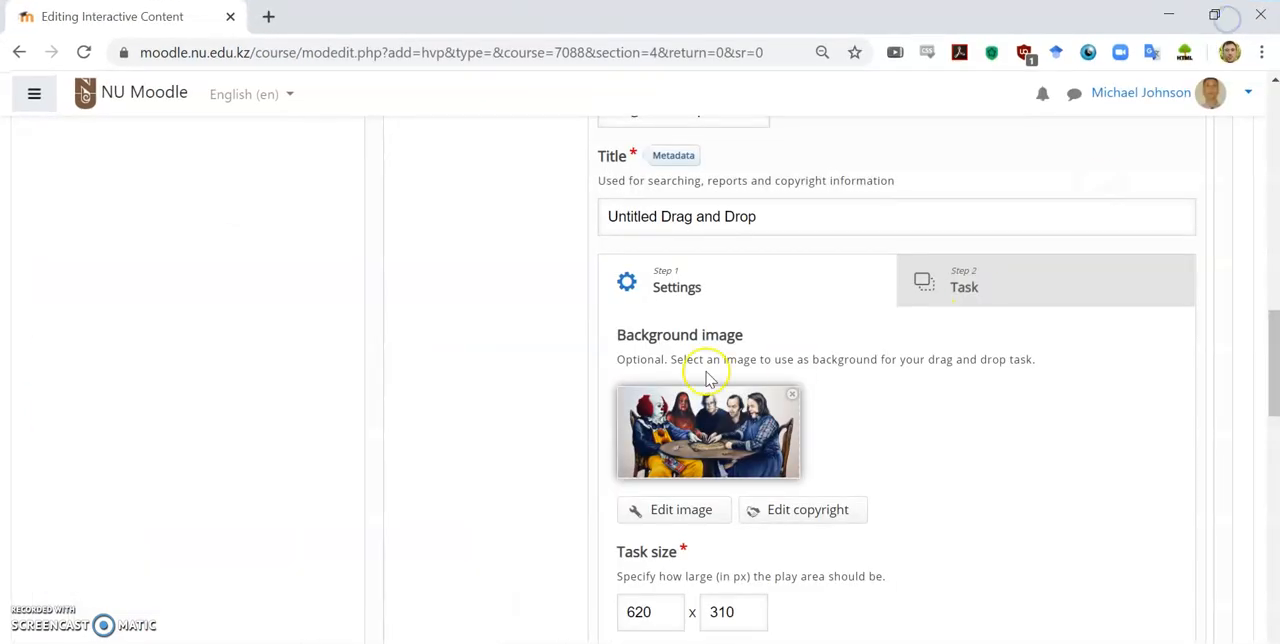
Step: Add a drop zone to the task picture and label it Pennywise
{"action": "scroll", "coordinate": [963, 471], "scroll_direction": "down", "scroll_amount": 1}
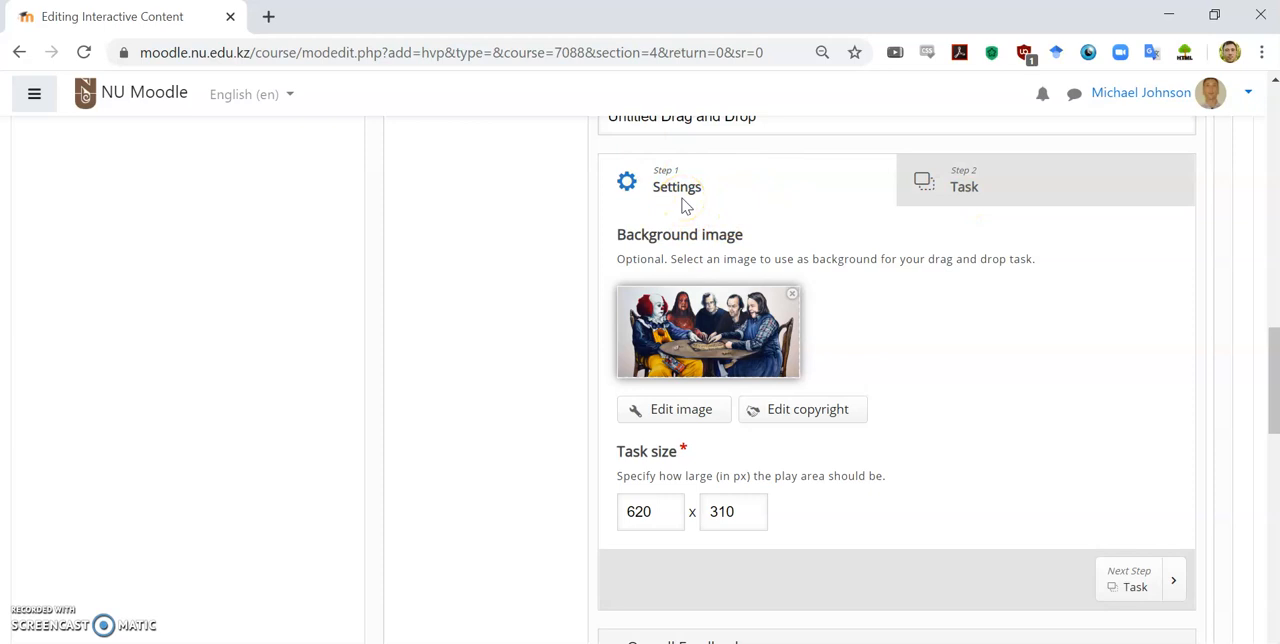
{"action": "left_click", "coordinate": [950, 183]}
{"action": "scroll", "coordinate": [888, 213], "scroll_direction": "down", "scroll_amount": 1}
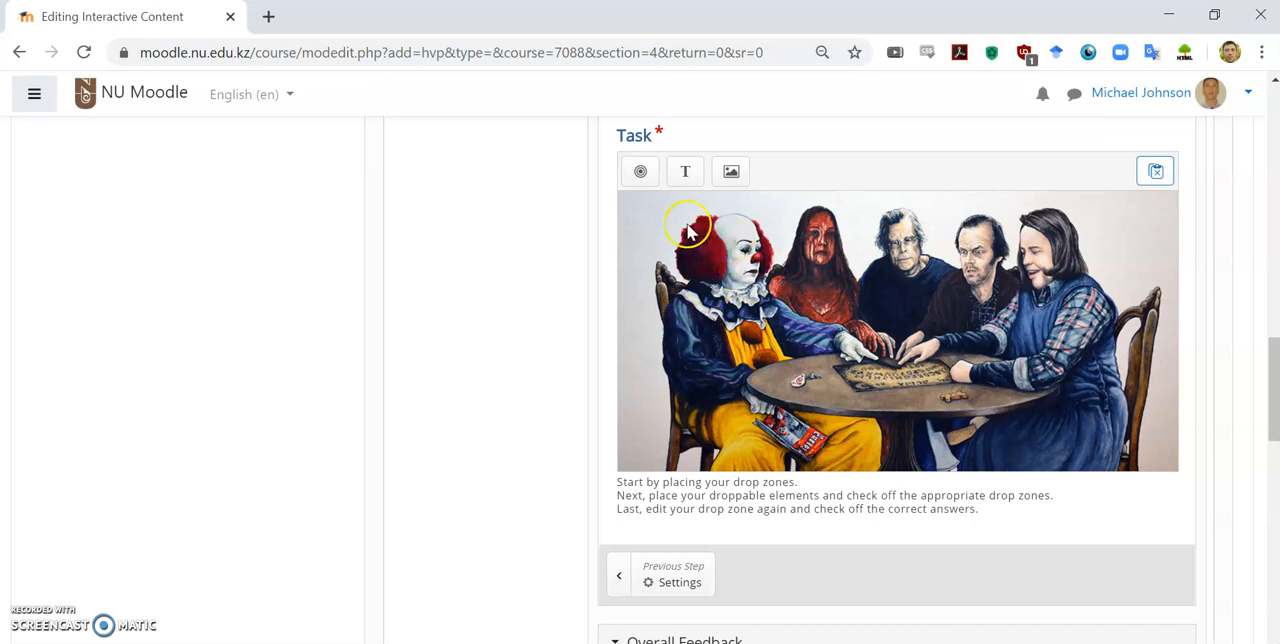
{"action": "left_click", "coordinate": [645, 174]}
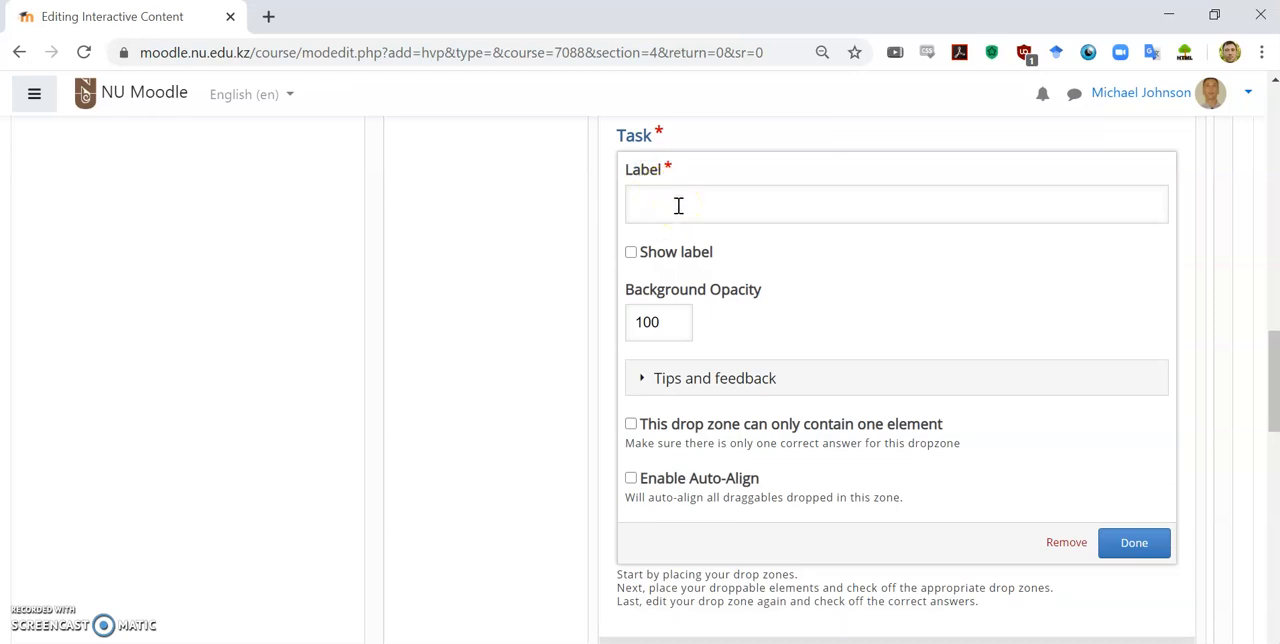
{"action": "left_click", "coordinate": [678, 205]}
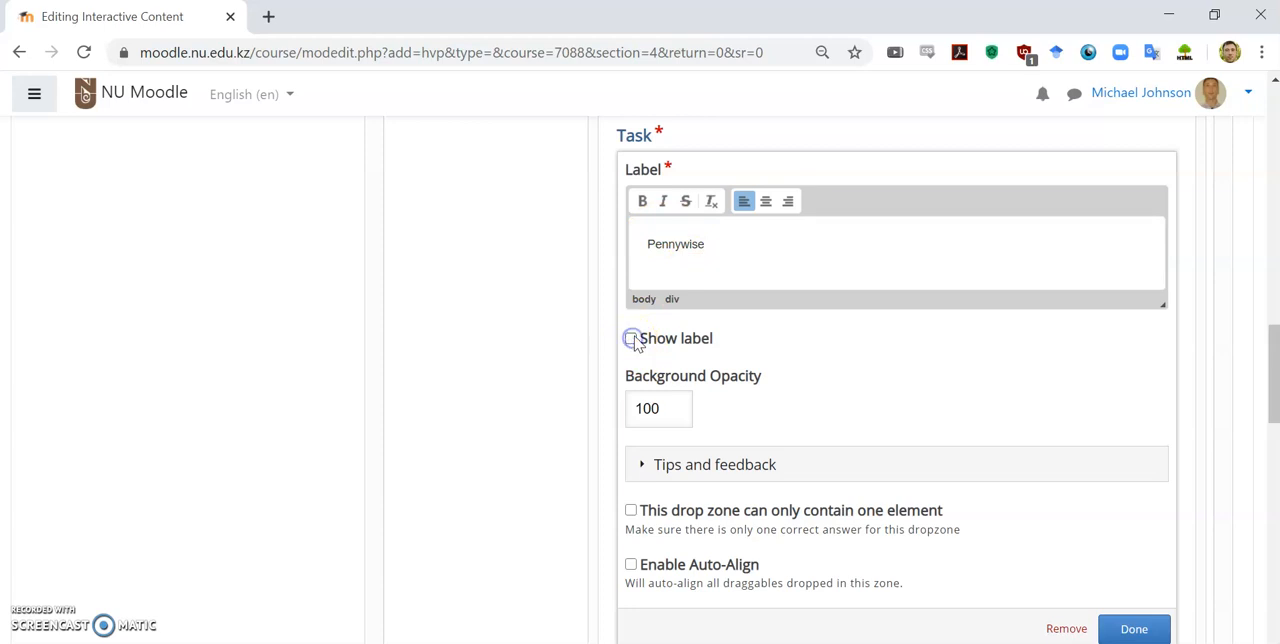
Step: Review the Pennywise drop zone's tip and feedback fields, and finish editing the drop zone
{"action": "left_click", "coordinate": [644, 465]}
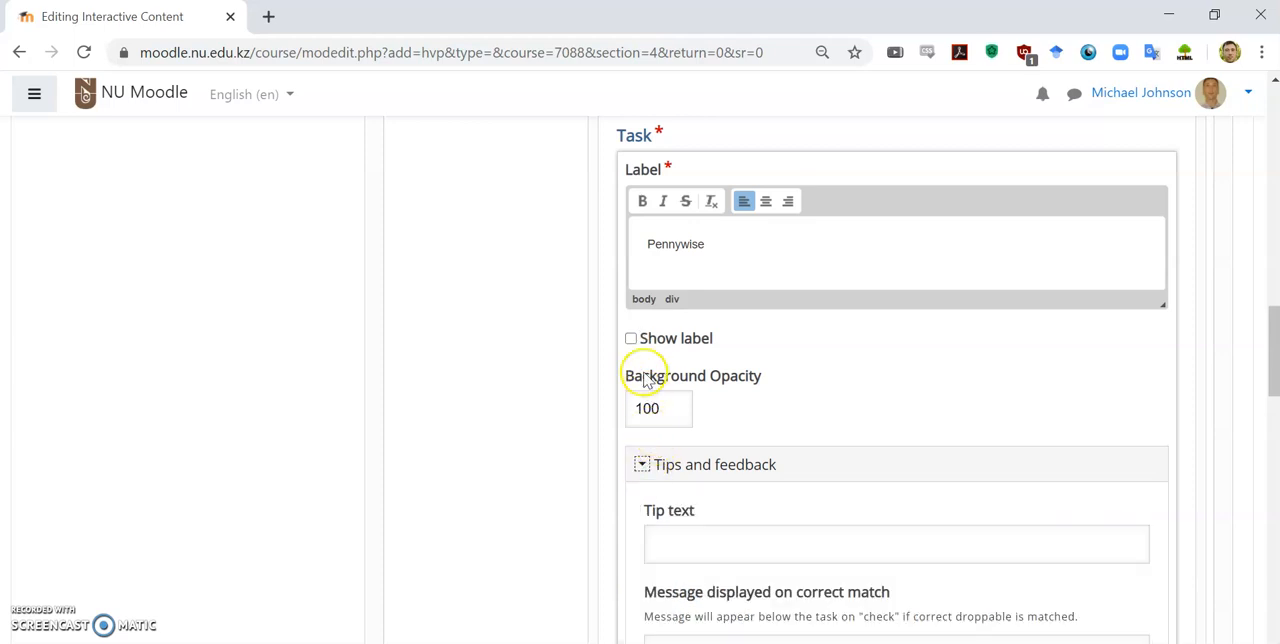
{"action": "scroll", "coordinate": [651, 368], "scroll_direction": "down", "scroll_amount": 3}
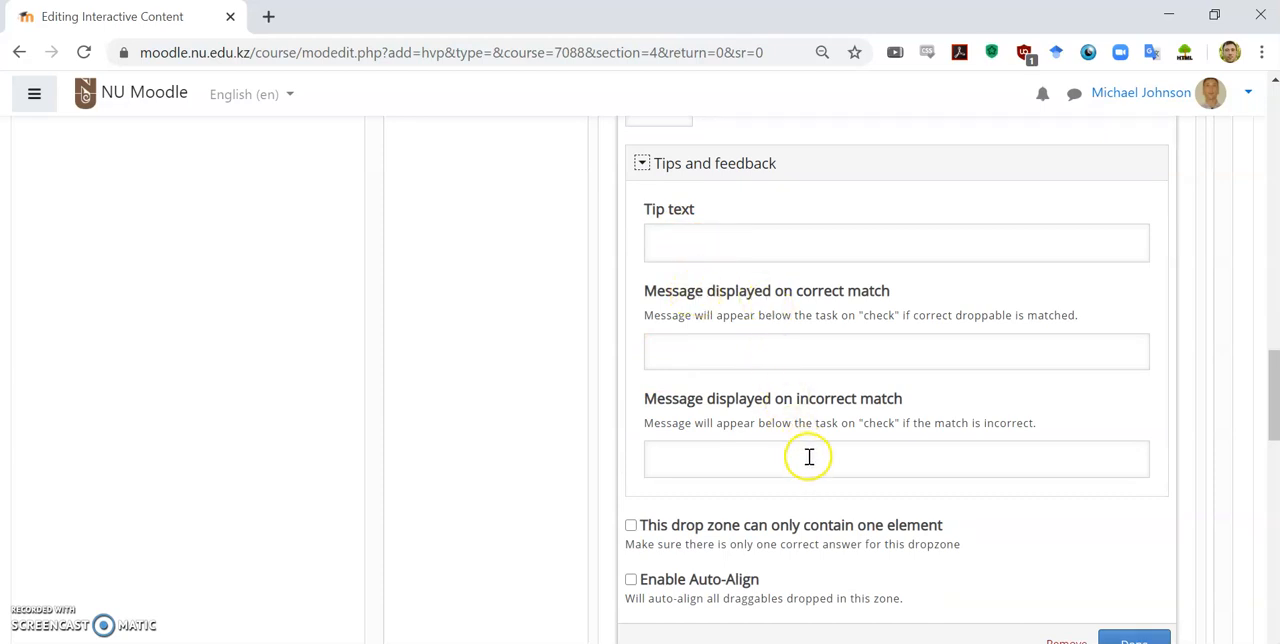
{"action": "scroll", "coordinate": [809, 460], "scroll_direction": "up", "scroll_amount": 4}
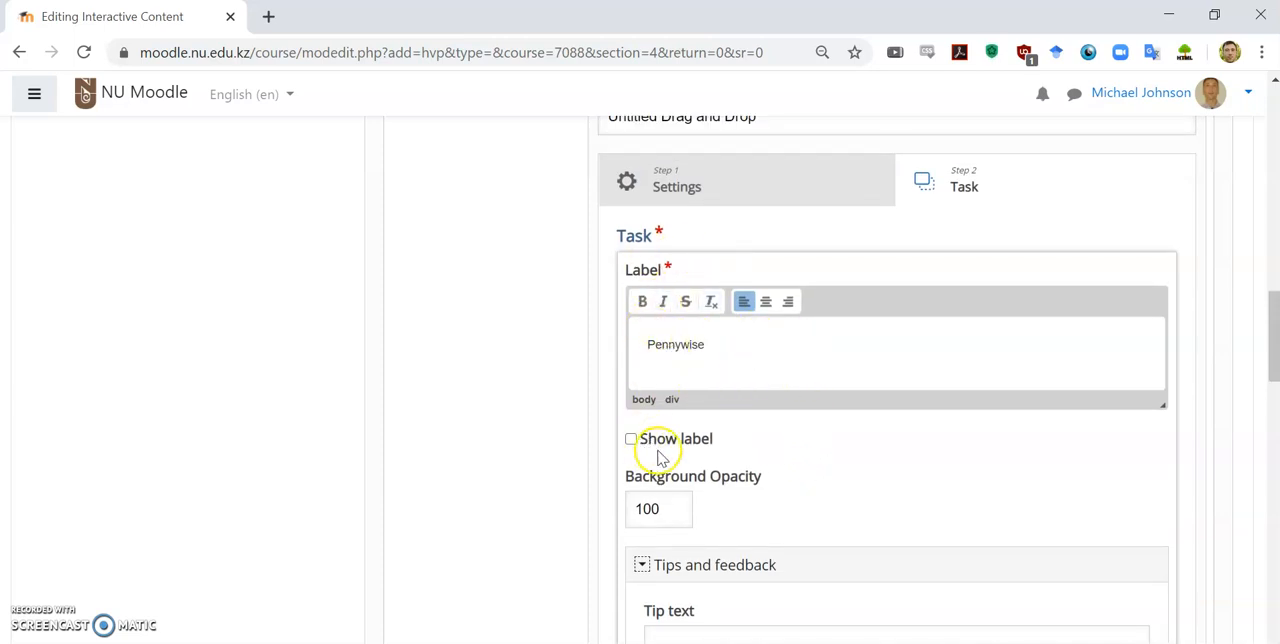
{"action": "scroll", "coordinate": [1037, 429], "scroll_direction": "down", "scroll_amount": 1}
{"action": "scroll", "coordinate": [1037, 429], "scroll_direction": "down", "scroll_amount": 3}
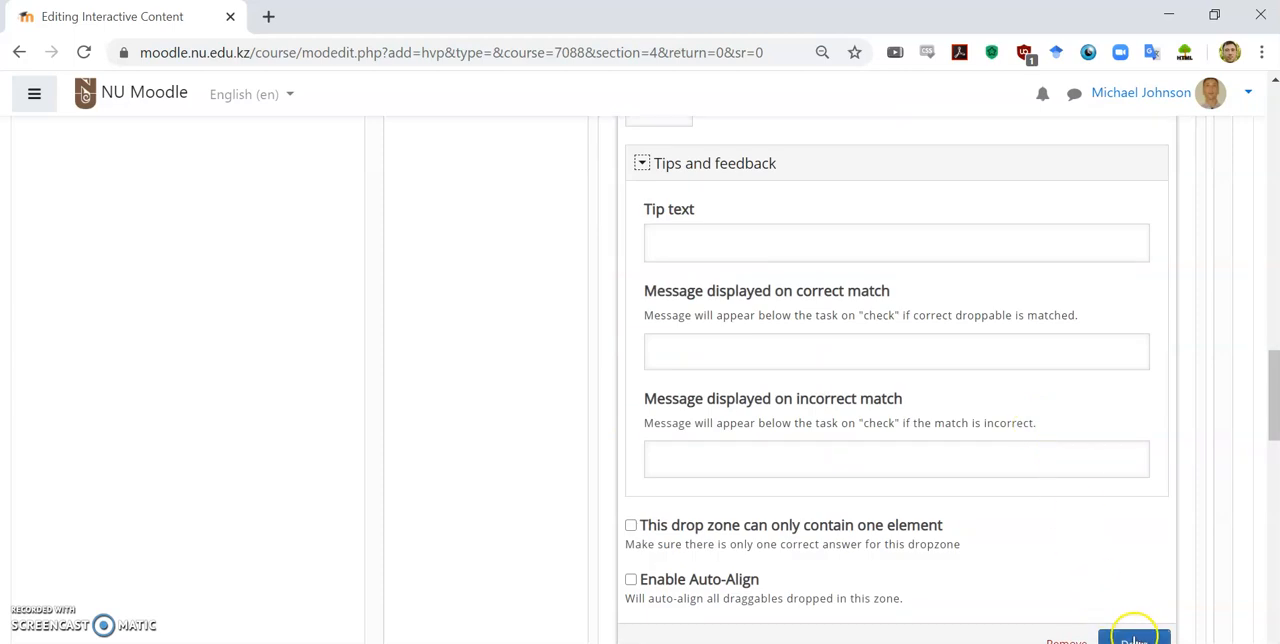
{"action": "left_click", "coordinate": [1134, 628]}
Step: Shrink the Pennywise drop zone to a small square and place it just above the clown's red hair
{"action": "scroll", "coordinate": [853, 337], "scroll_direction": "up", "scroll_amount": 4}
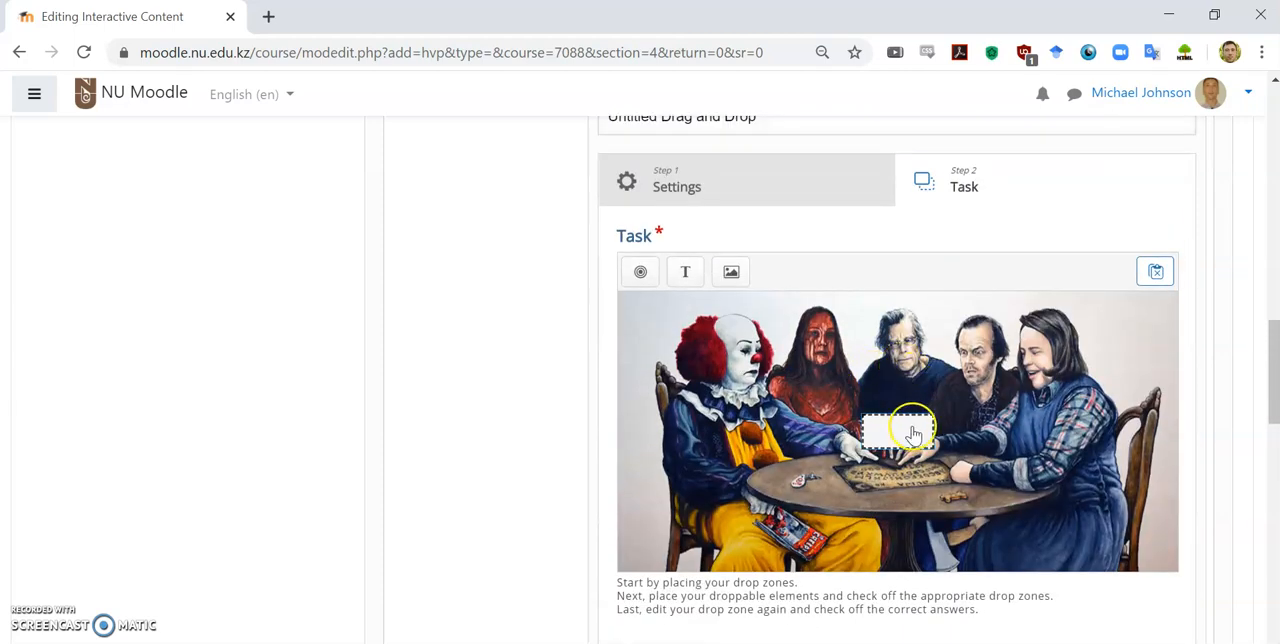
{"action": "left_click", "coordinate": [882, 420]}
{"action": "left_click_drag", "start_coordinate": [882, 420], "coordinate": [706, 318]}
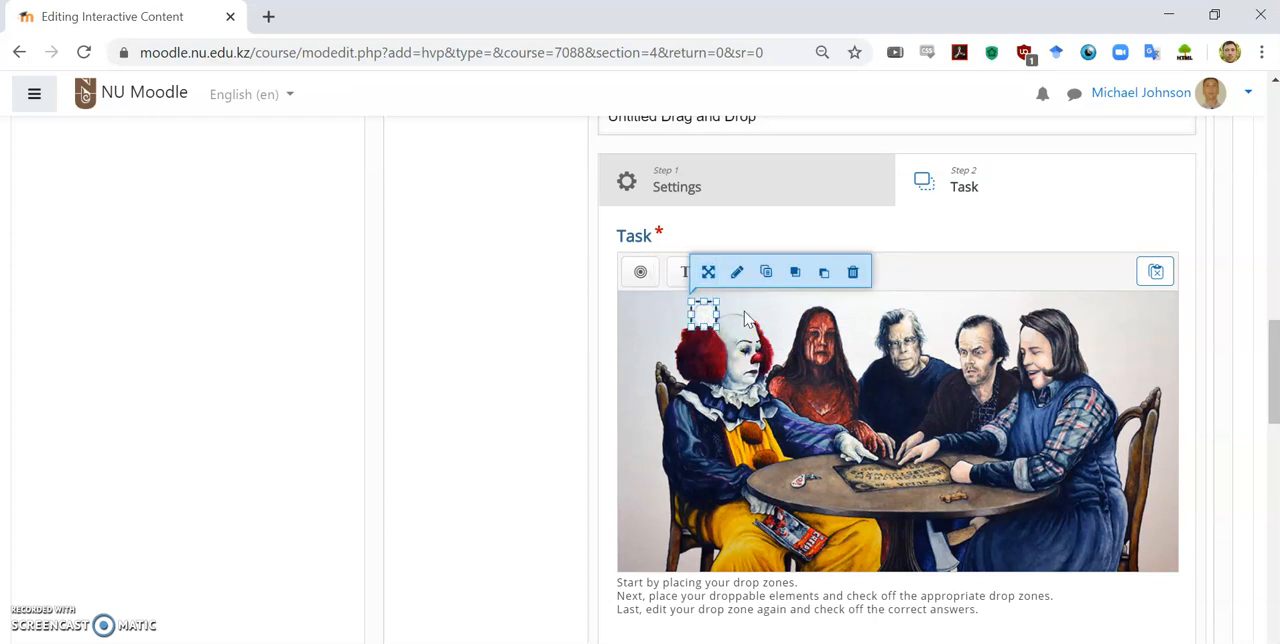
{"action": "left_click", "coordinate": [748, 313]}
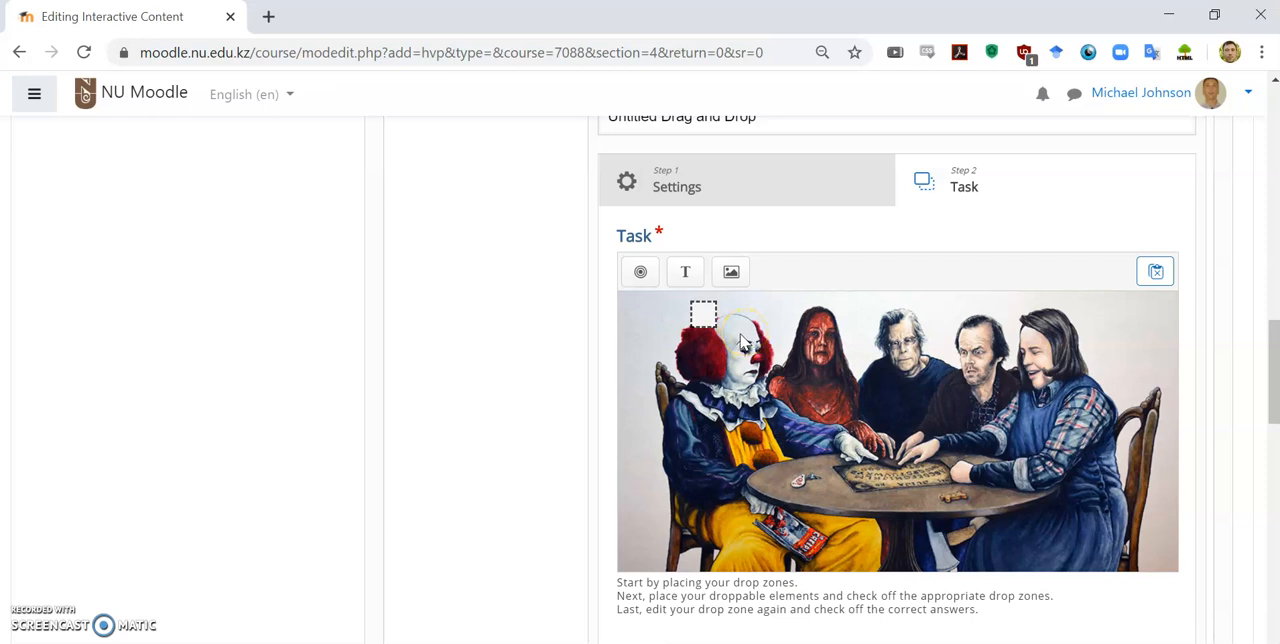
Step: Add a draggable text element reading Pennywise and allow it in the Pennywise drop zone
{"action": "left_click", "coordinate": [694, 279]}
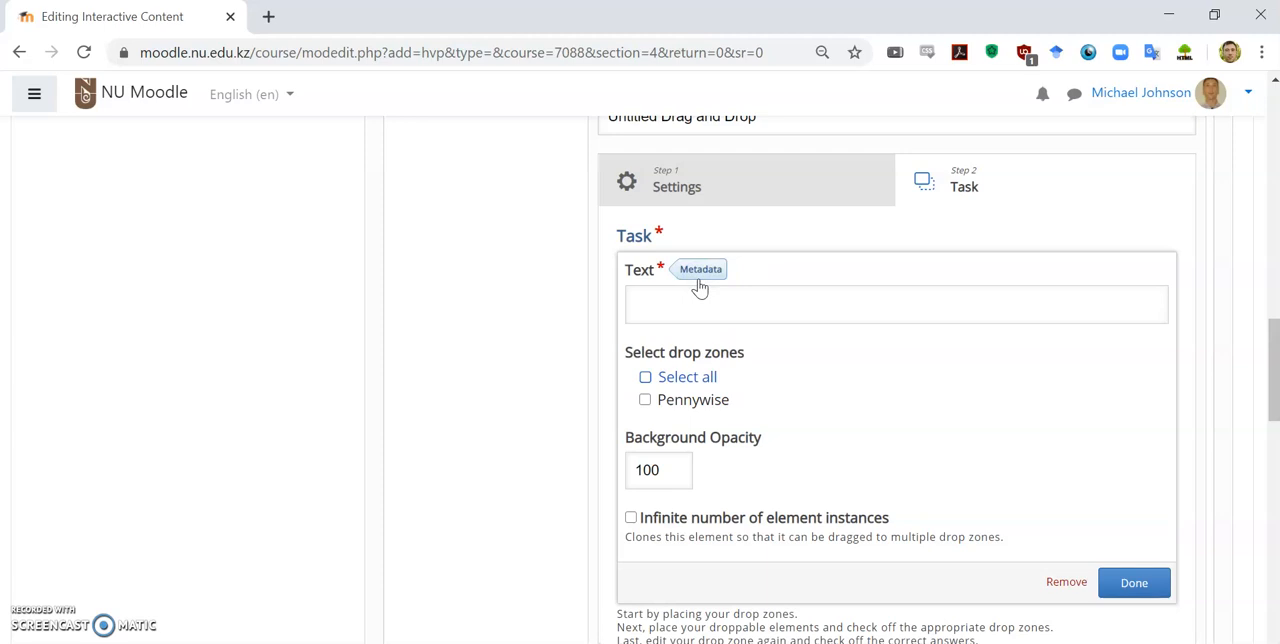
{"action": "type", "text": "Pennywise"}
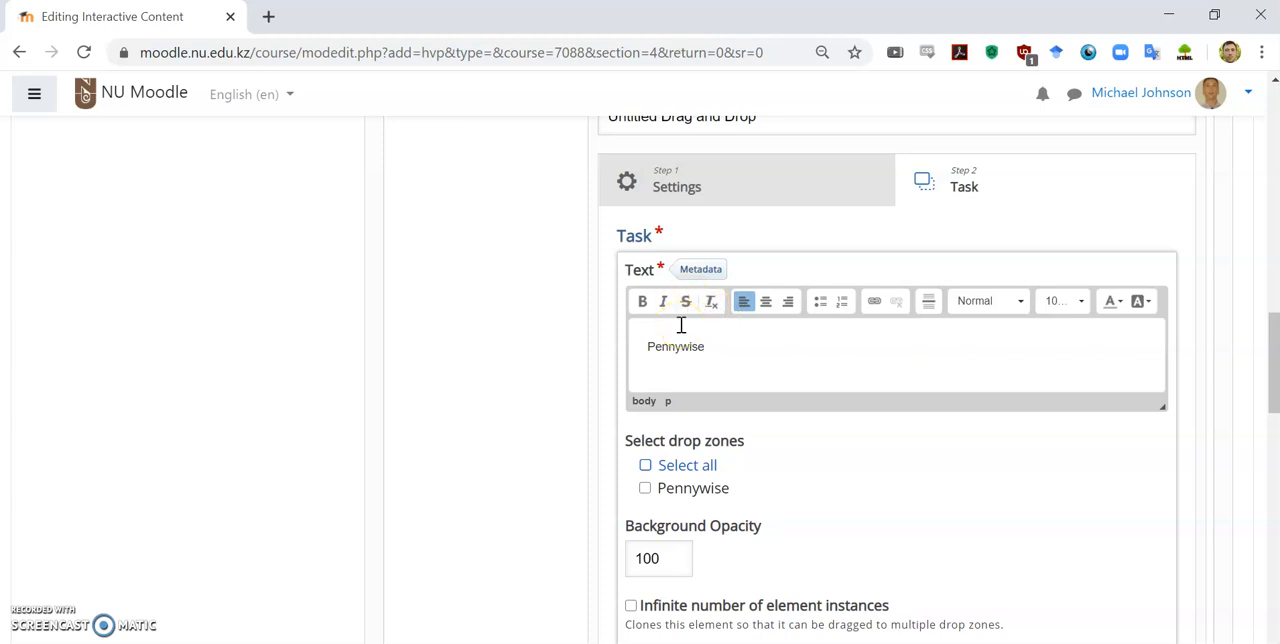
{"action": "left_click", "coordinate": [706, 338]}
{"action": "left_click", "coordinate": [646, 490]}
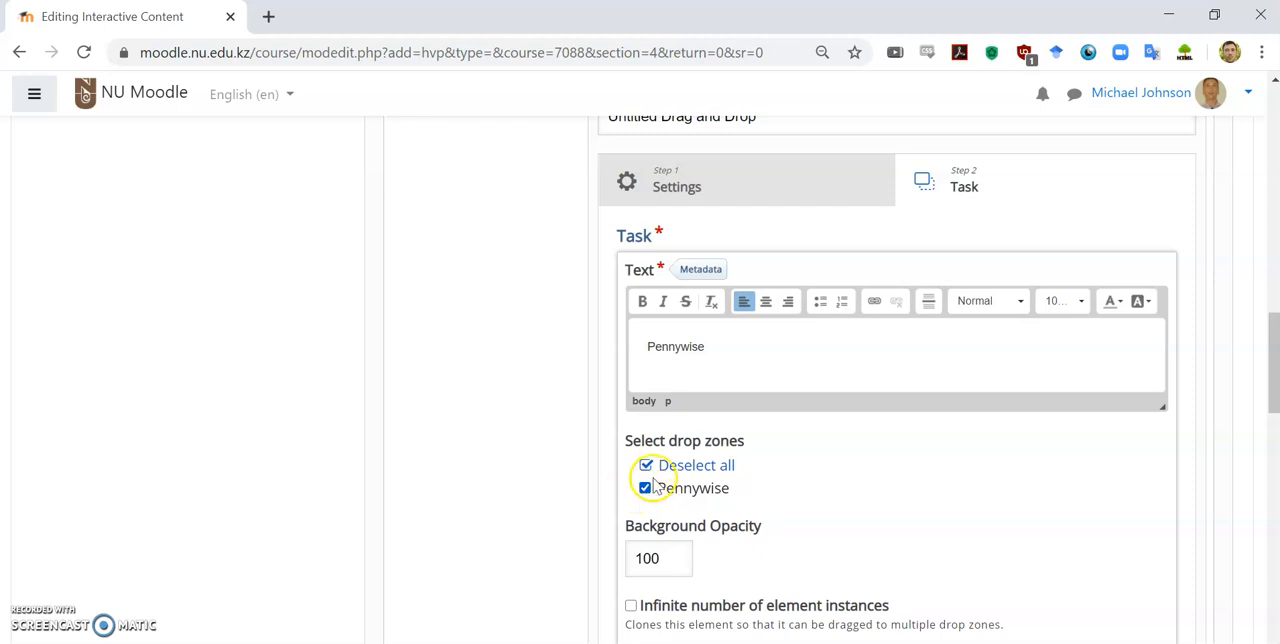
{"action": "scroll", "coordinate": [655, 485], "scroll_direction": "down", "scroll_amount": 2}
{"action": "scroll", "coordinate": [655, 485], "scroll_direction": "down", "scroll_amount": 1}
{"action": "left_click", "coordinate": [1143, 478]}
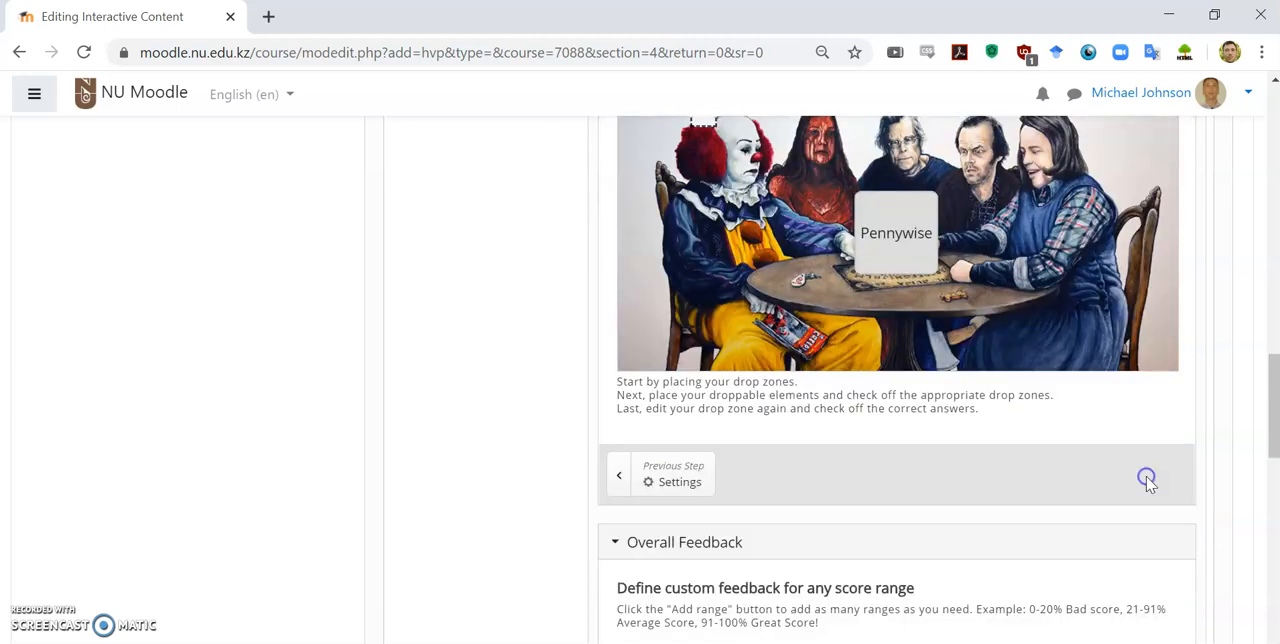
Step: Reduce the Pennywise text element's height to fit its text and place it below the table, near the picture's lower edge
{"action": "left_click_drag", "start_coordinate": [900, 230], "coordinate": [763, 283]}
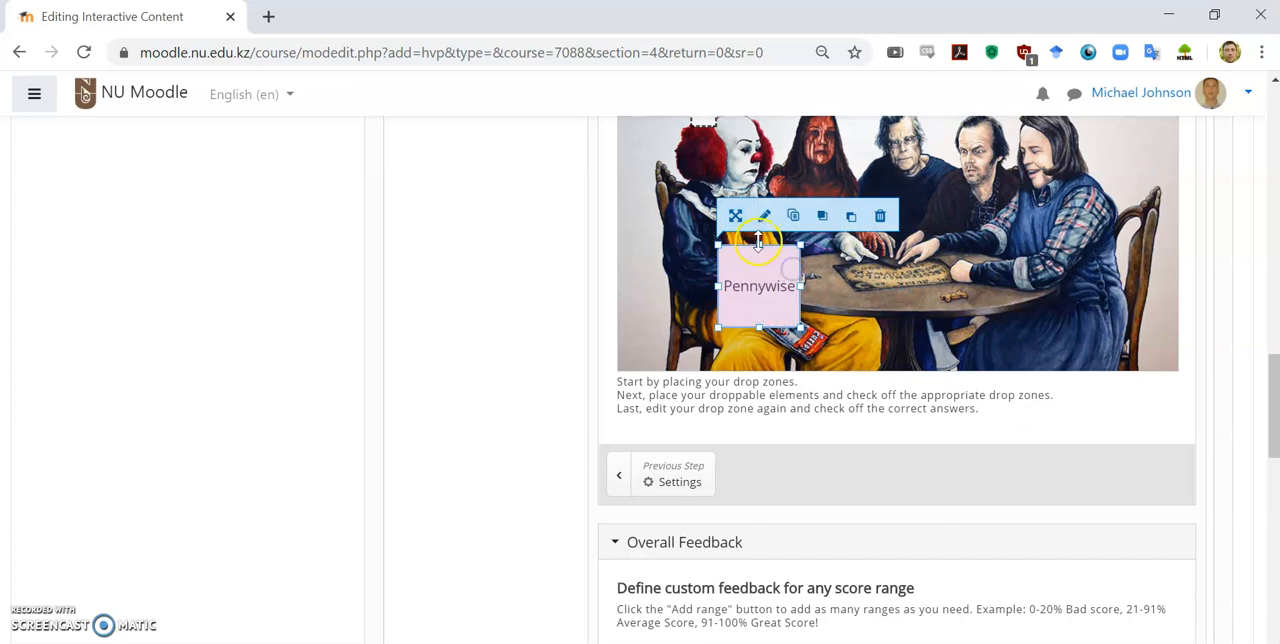
{"action": "left_click_drag", "start_coordinate": [760, 243], "coordinate": [764, 289]}
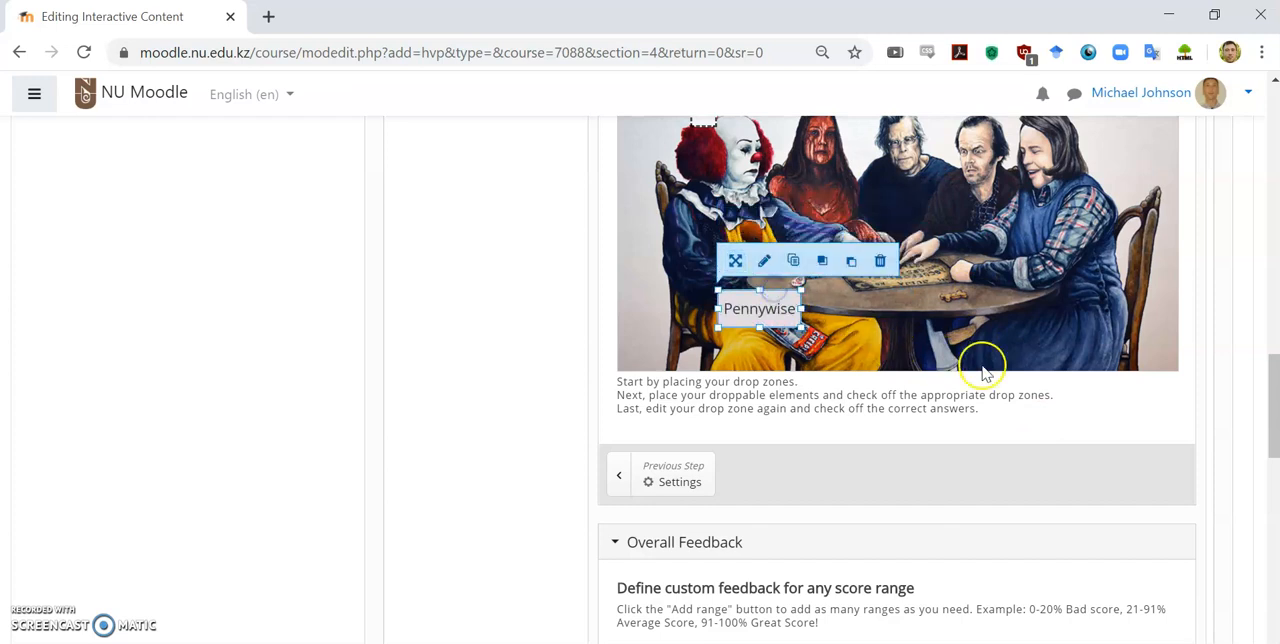
{"action": "scroll", "coordinate": [893, 484], "scroll_direction": "up", "scroll_amount": 3}
{"action": "left_click_drag", "start_coordinate": [766, 512], "coordinate": [918, 545]}
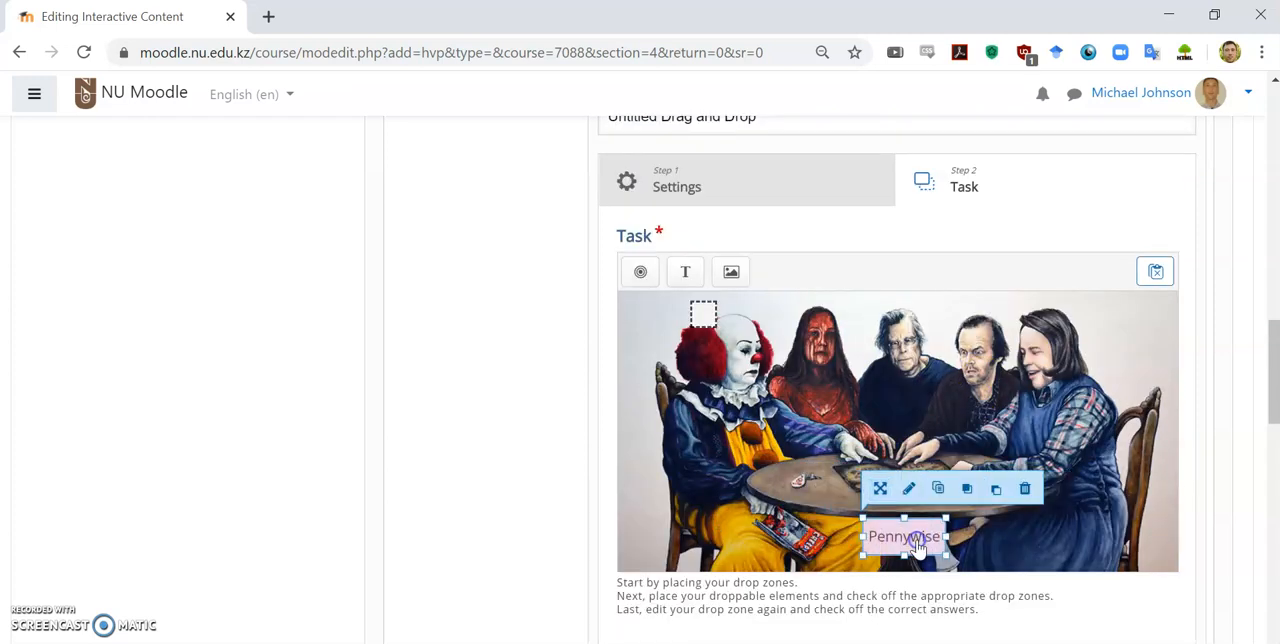
{"action": "left_click", "coordinate": [995, 543]}
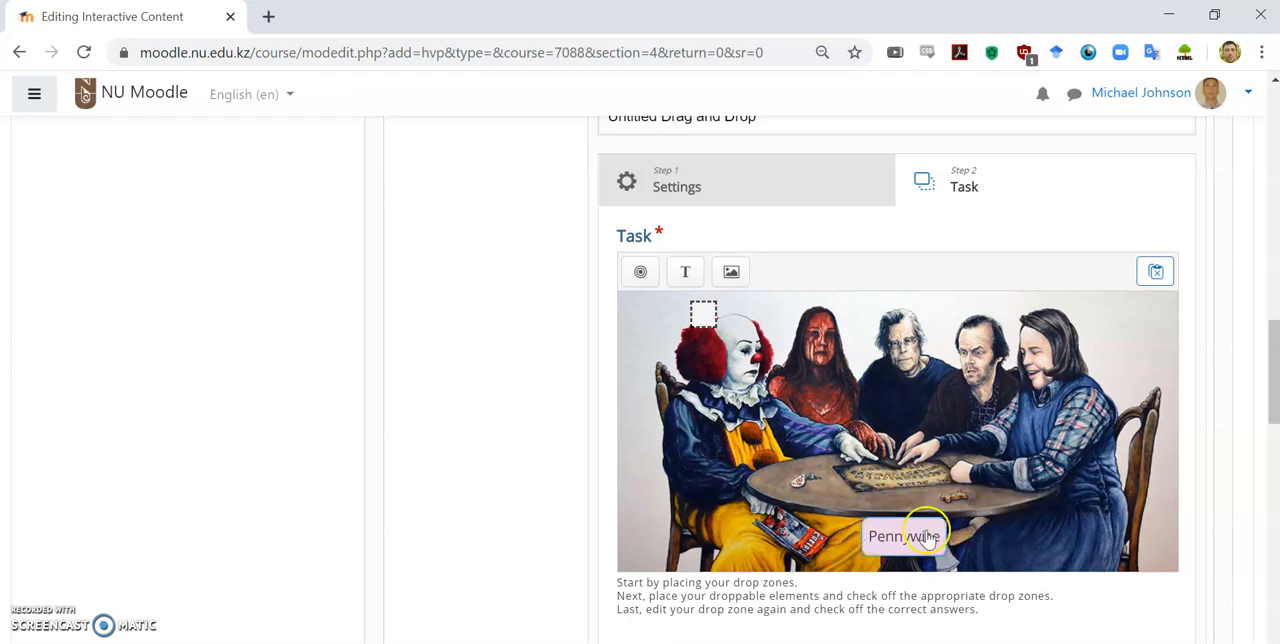